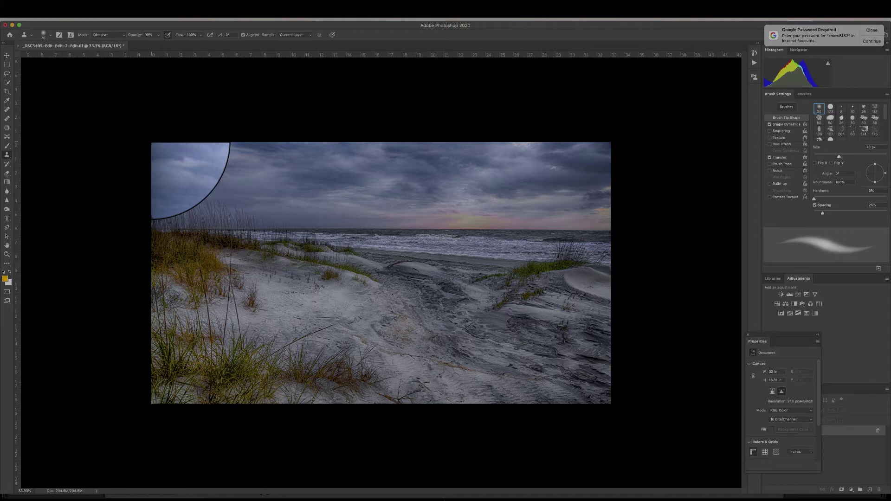
Open the image size settings, view the dimensions in inches and set the units back to pixels
mouse_move(142, 24)
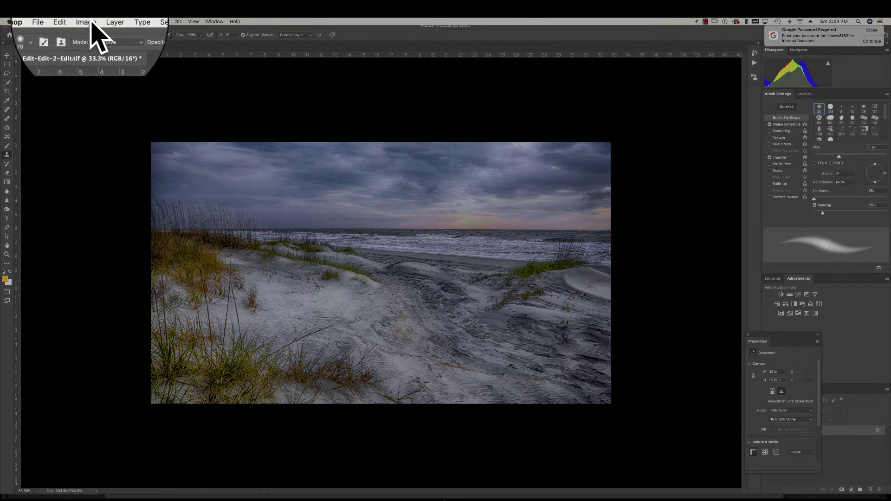
click(91, 22)
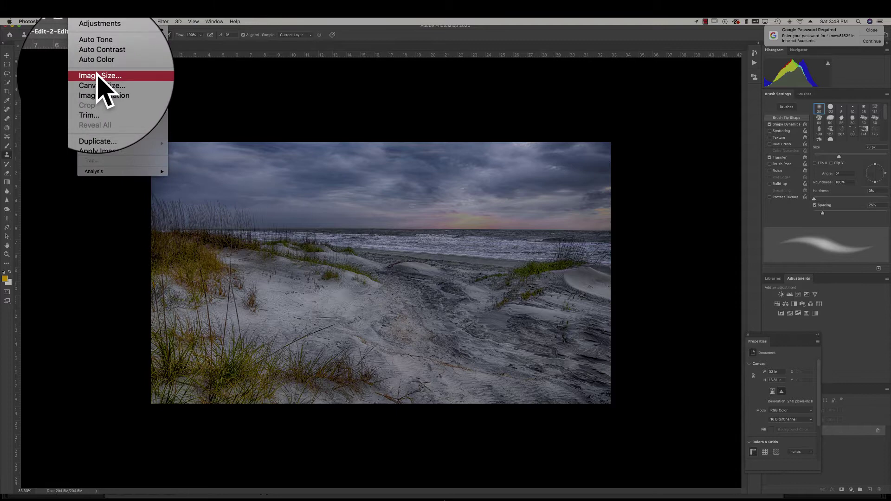
click(97, 72)
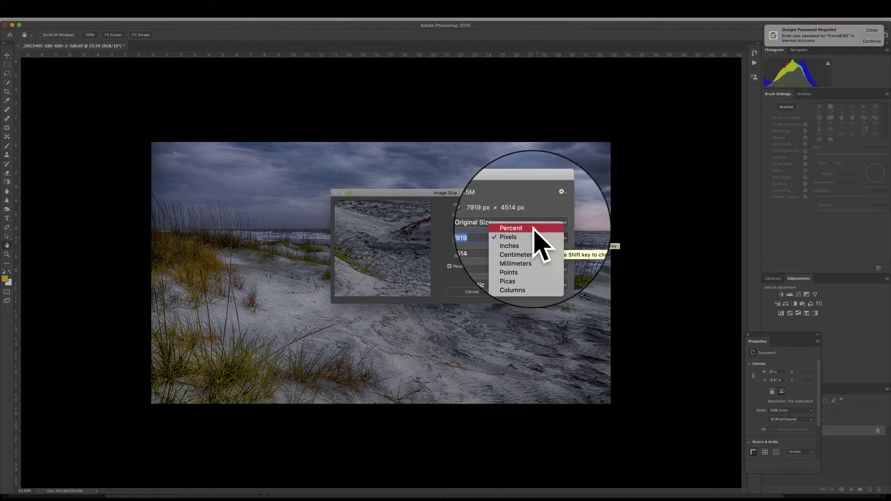
click(534, 241)
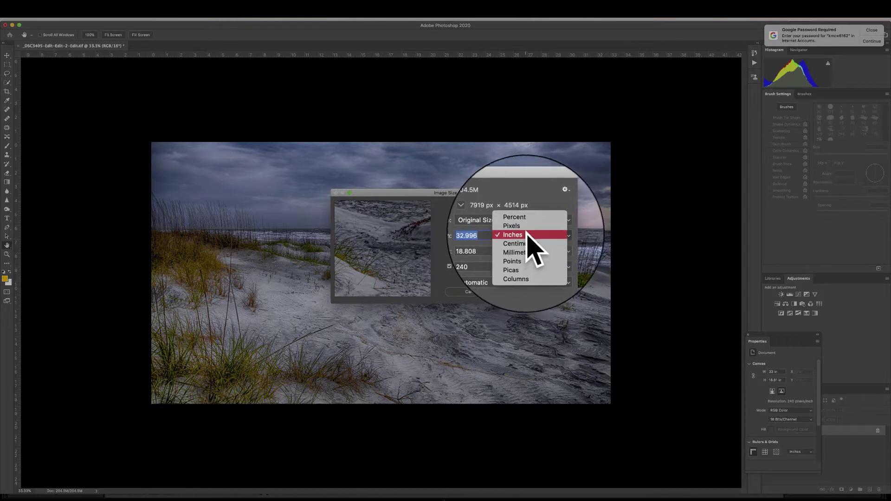
click(528, 229)
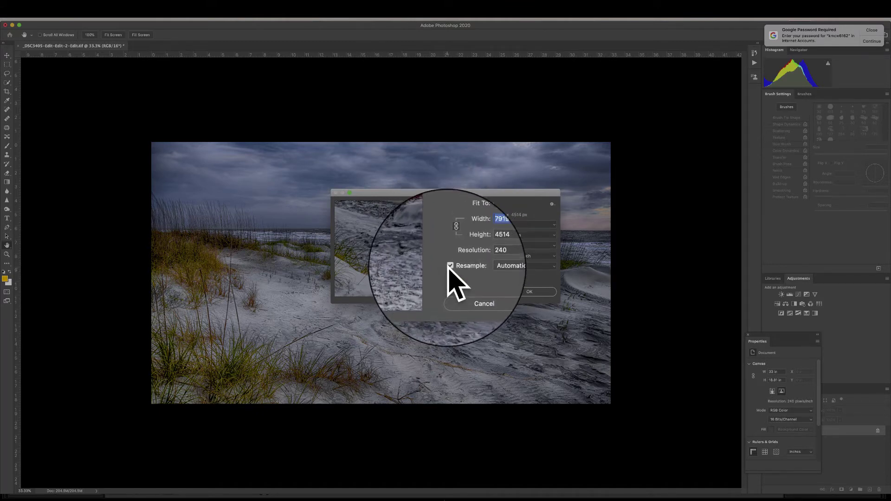
Try the Preserve Details 2.0 resampling method and return to Automatic
click(522, 277)
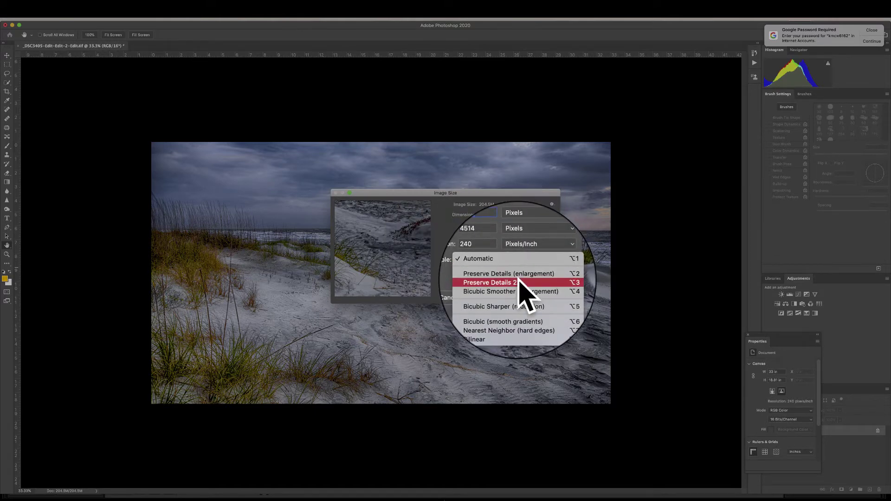
click(519, 282)
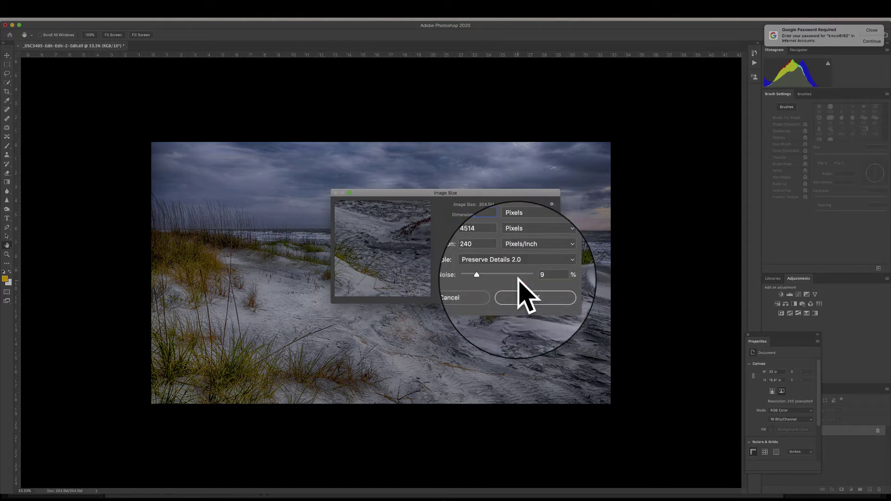
click(522, 260)
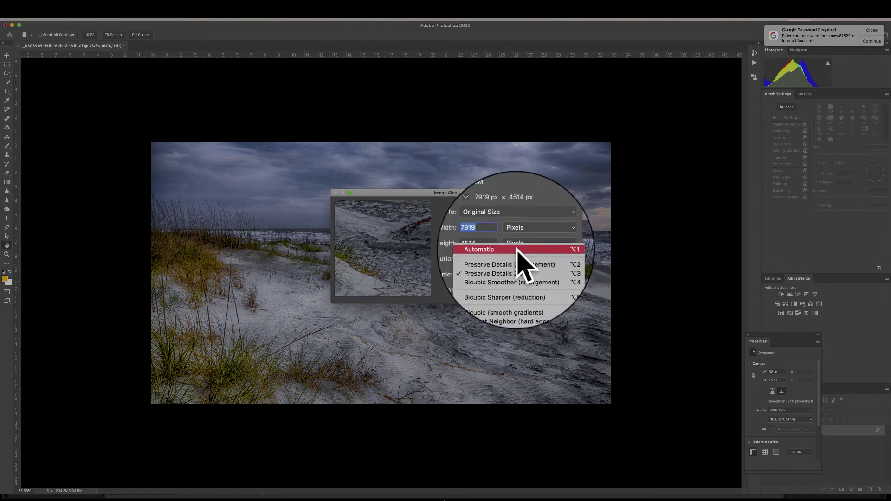
click(520, 250)
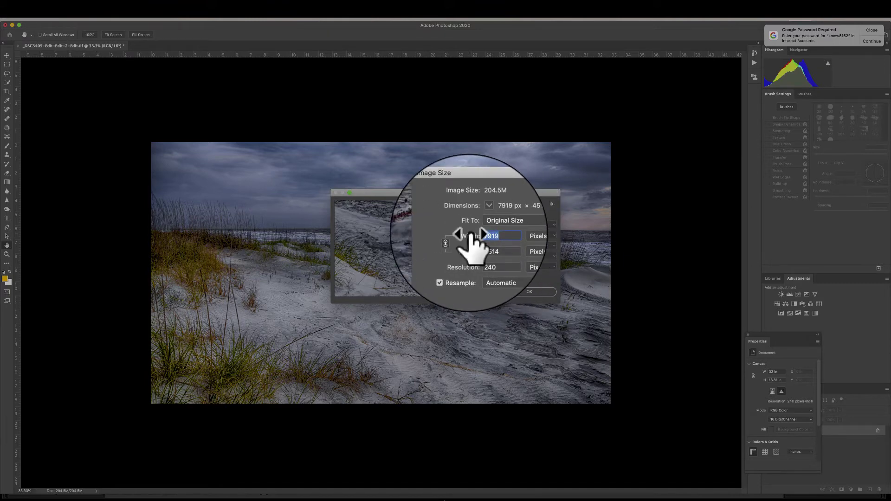
Resize the image to a width of 1024 pixels
text(1024)
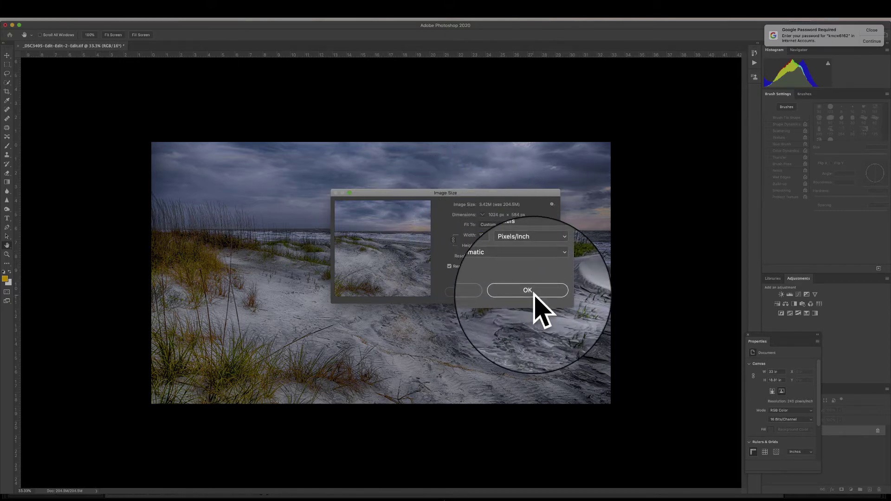
click(528, 290)
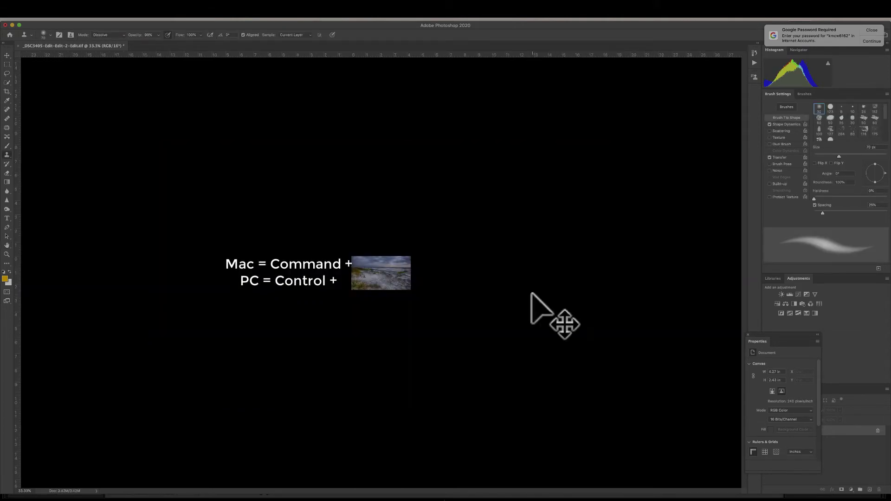
key(super+plus)
key(super+plus)
key(super+plus)
key(super+plus)
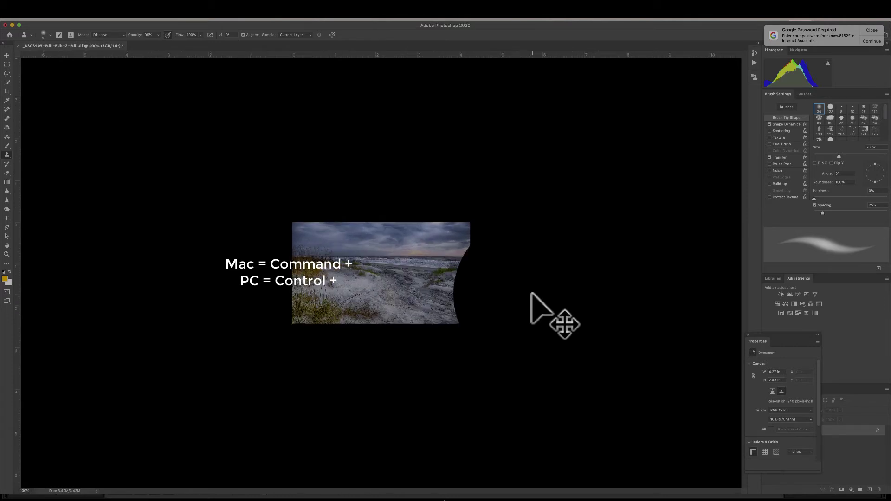
key(super+plus)
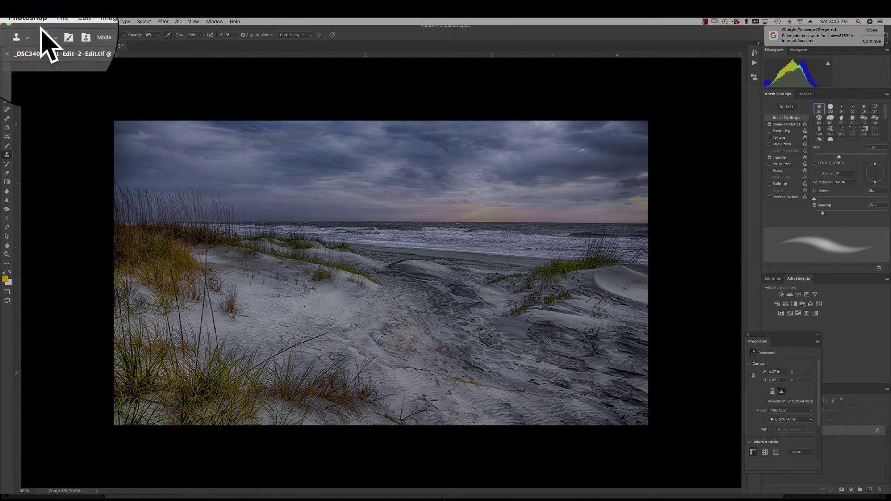
Start saving the resized image under a new file on the computer, with JPEG as the format
click(57, 21)
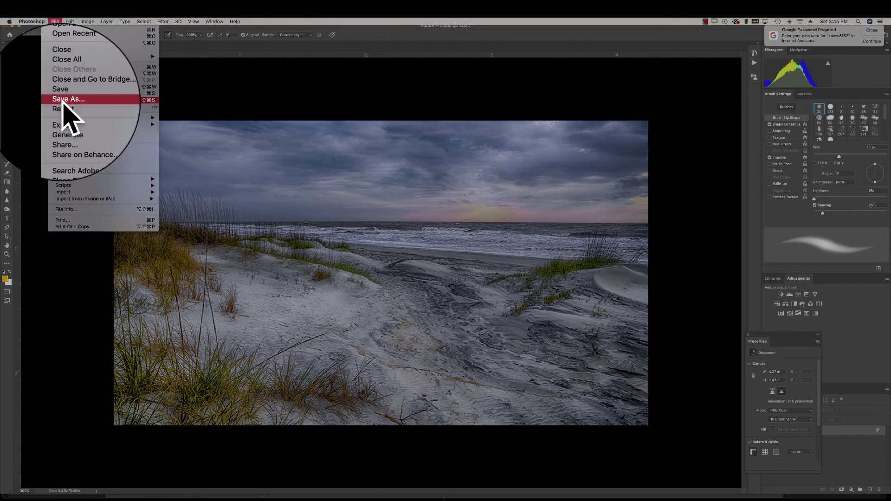
click(67, 103)
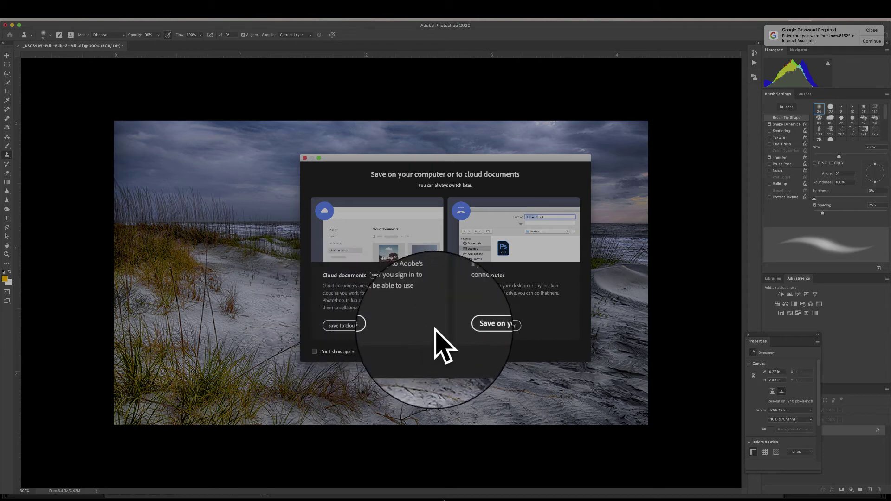
click(483, 327)
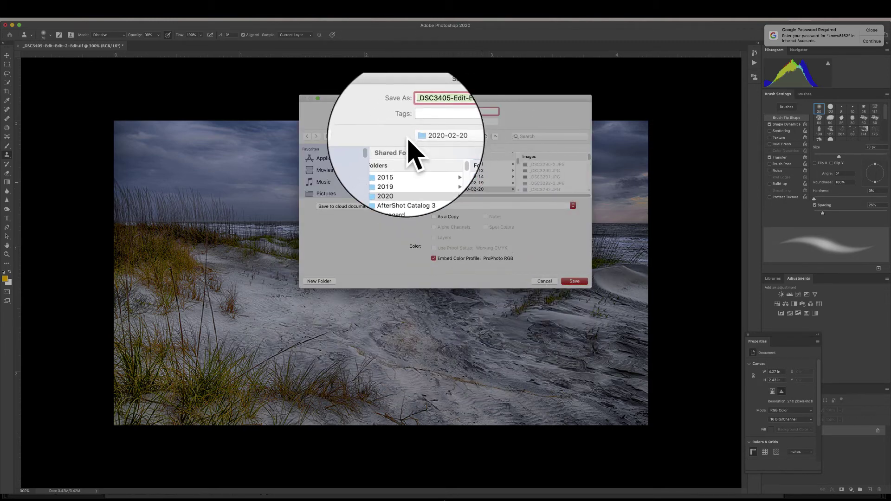
click(461, 206)
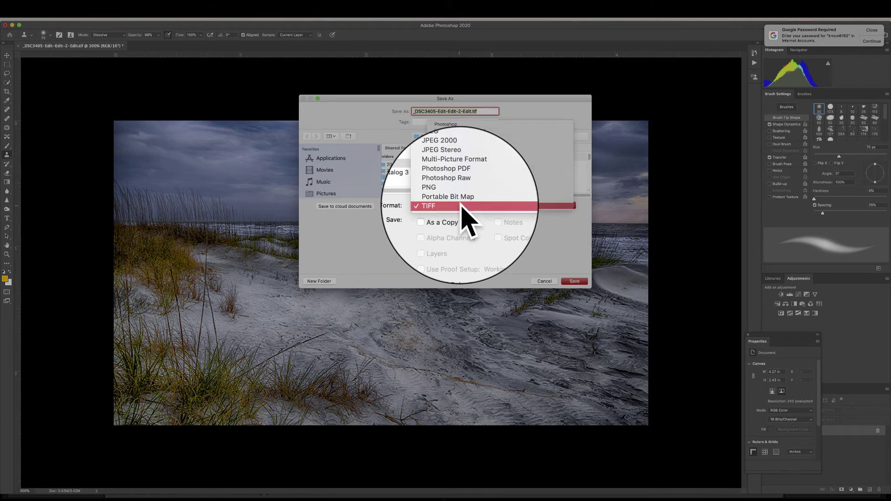
click(459, 157)
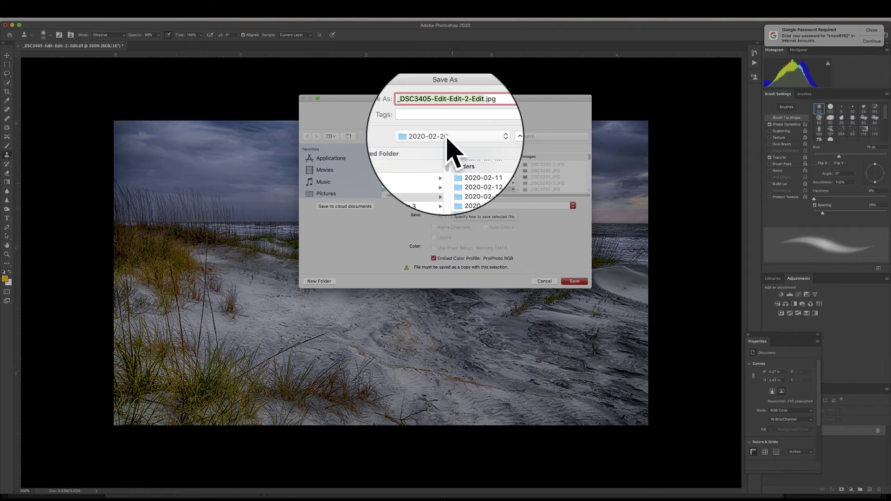
Save the JPEG in the Pictures folder without an embedded color profile, replacing the existing file of the same name
click(447, 138)
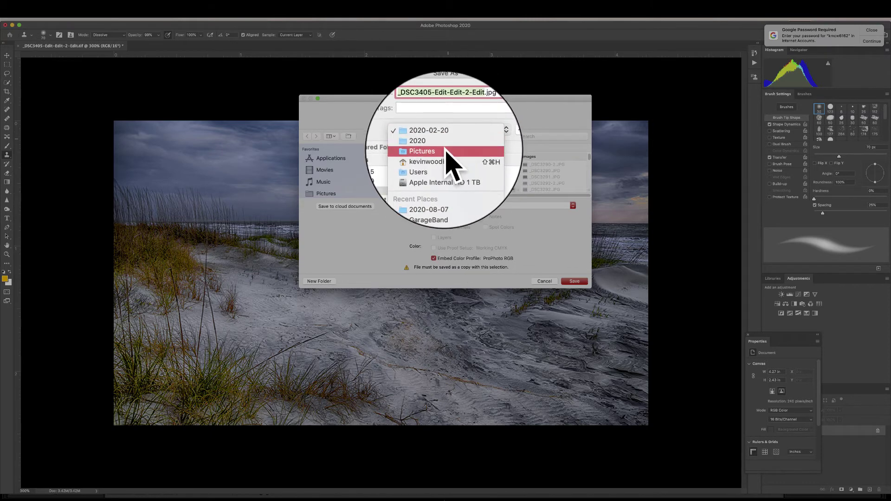
click(446, 150)
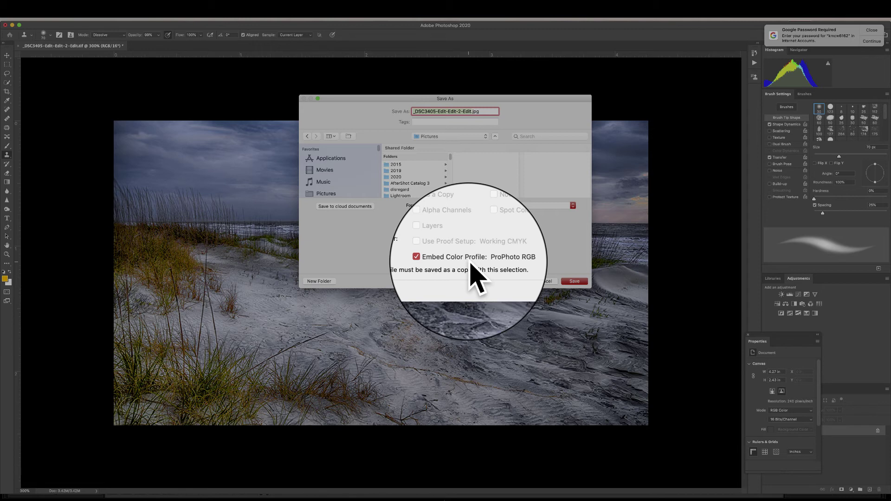
click(434, 258)
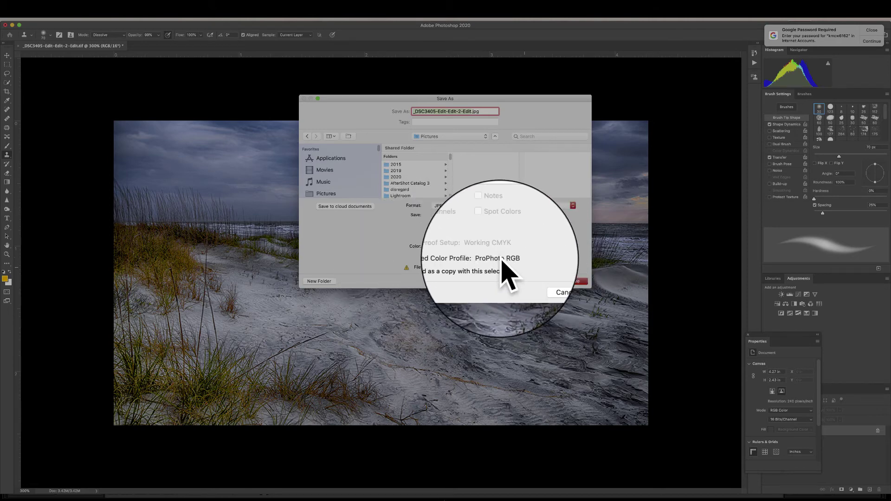
click(574, 281)
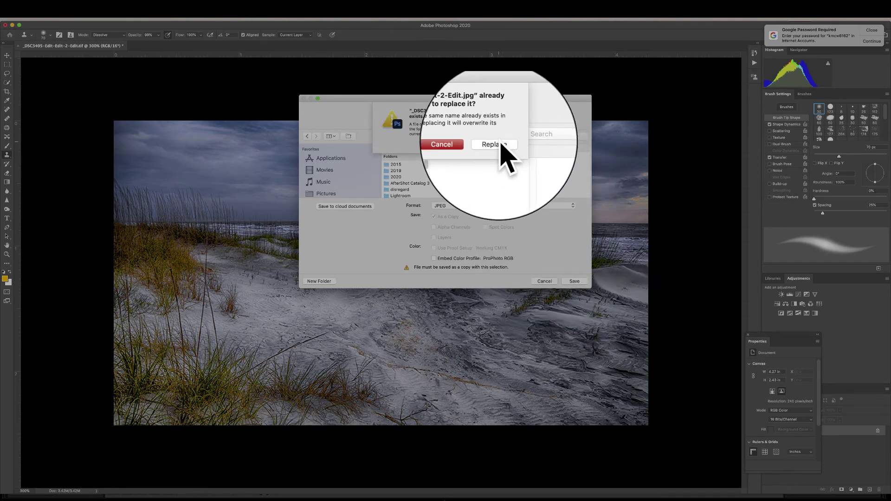
click(501, 146)
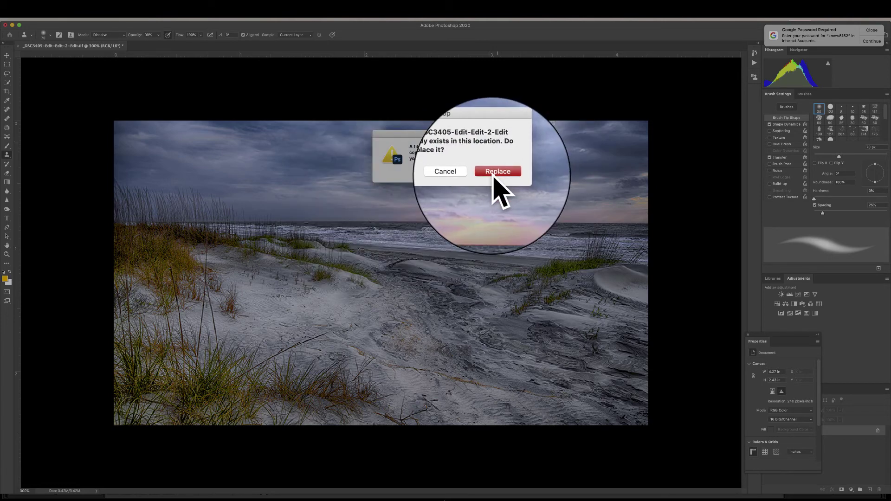
click(494, 177)
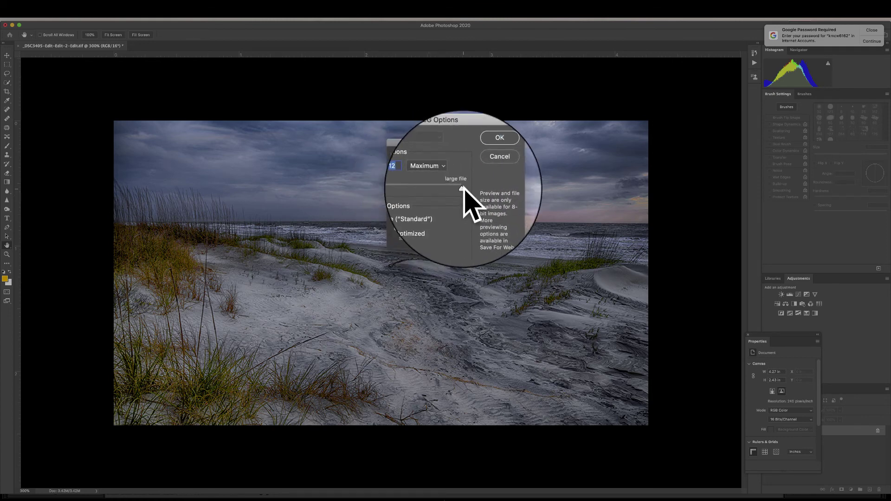
Set the JPEG image quality to Maximum and confirm the JPEG options
mouse_move(463, 188)
mouse_down()
mouse_move(441, 188)
mouse_move(450, 188)
mouse_up()
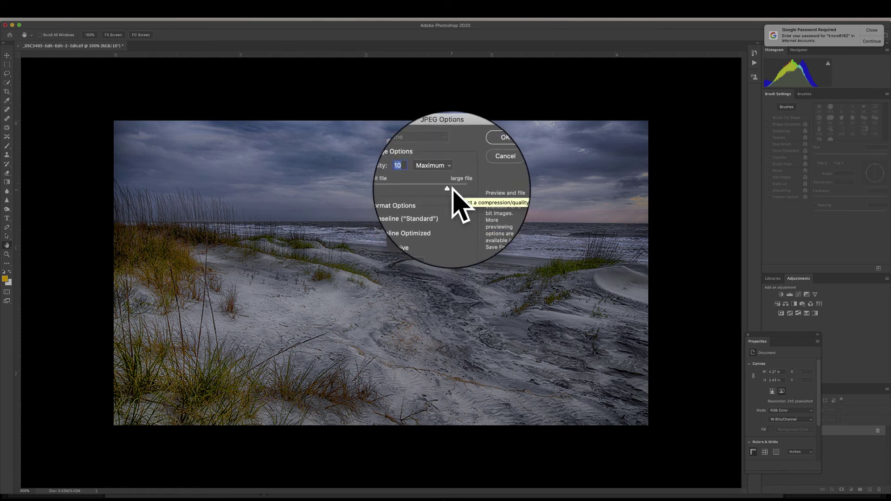
drag(444, 189, 466, 193)
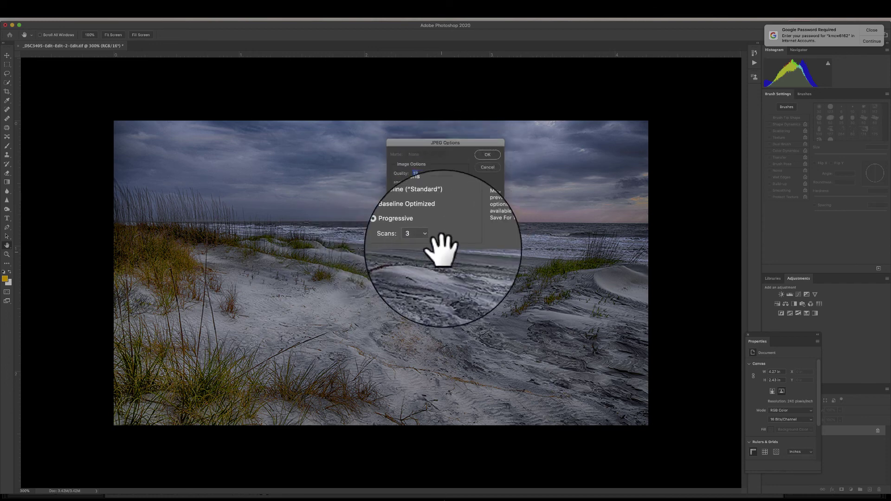
click(485, 154)
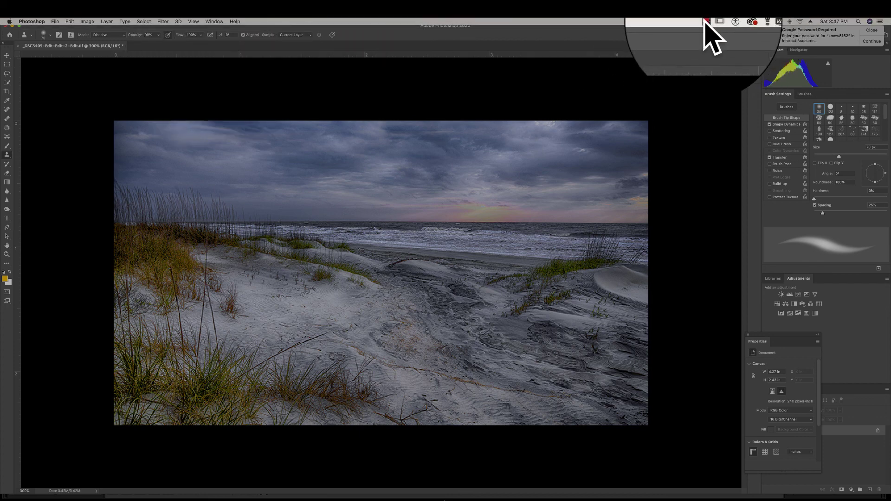
click(705, 21)
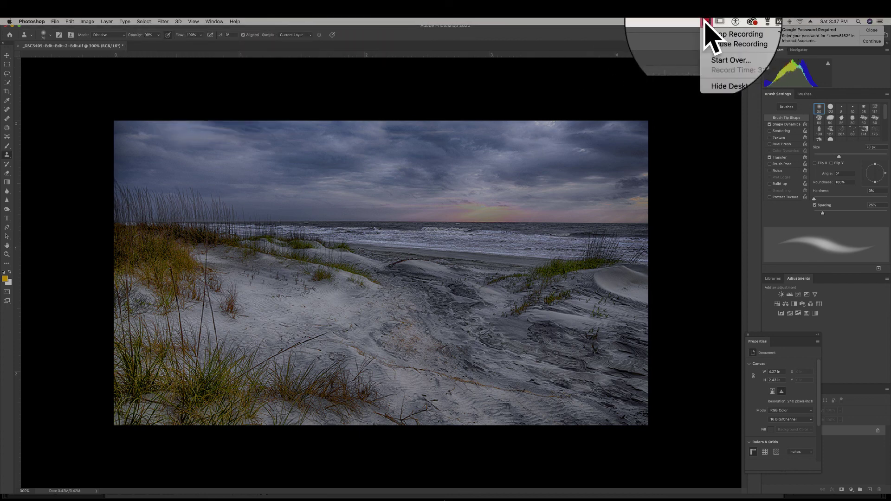